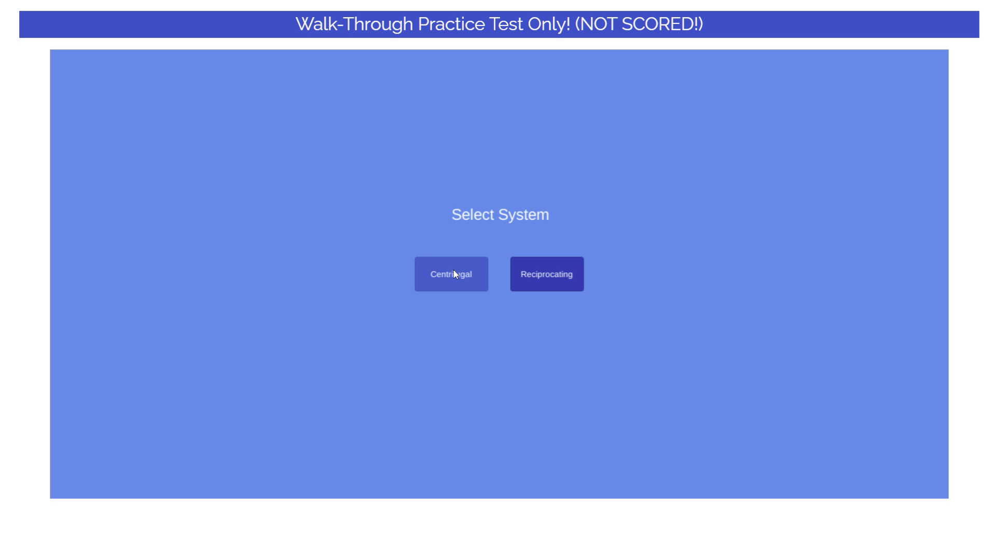
# - Load the centrifugal chiller plant and zoom to Chiller 1, panning the view right
pyautogui.click(454, 271)
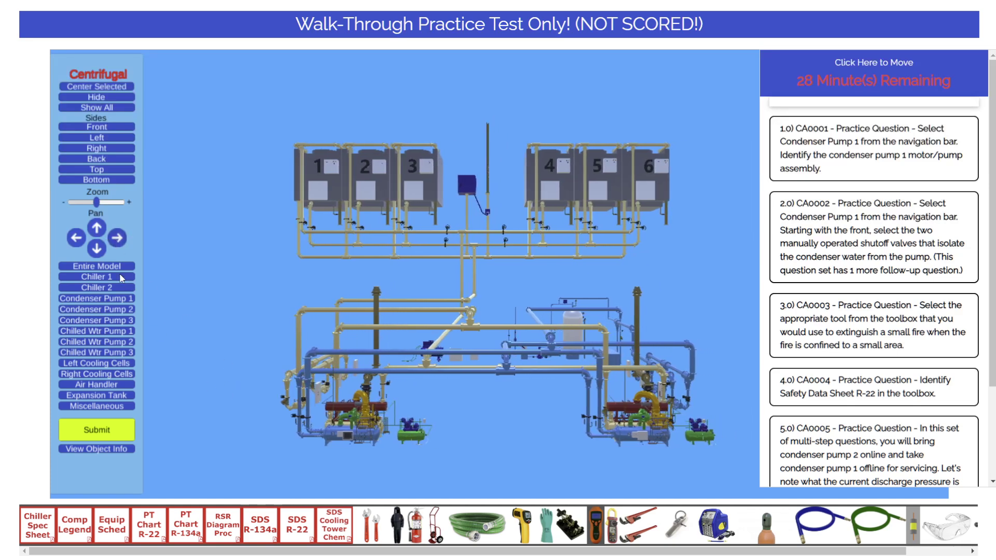
pyautogui.click(119, 276)
pyautogui.click(118, 238)
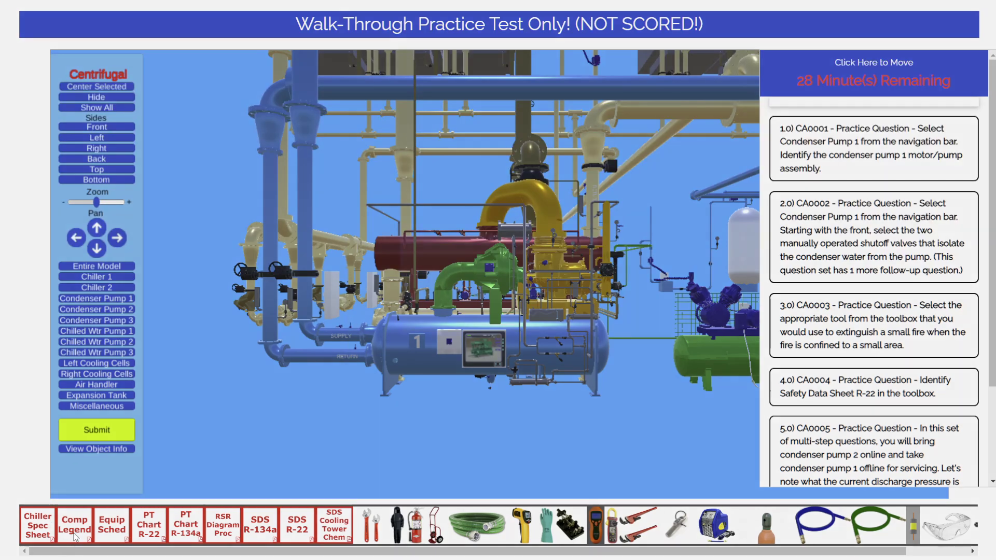
pyautogui.moveTo(936, 154); pyautogui.dragTo(943, 480)
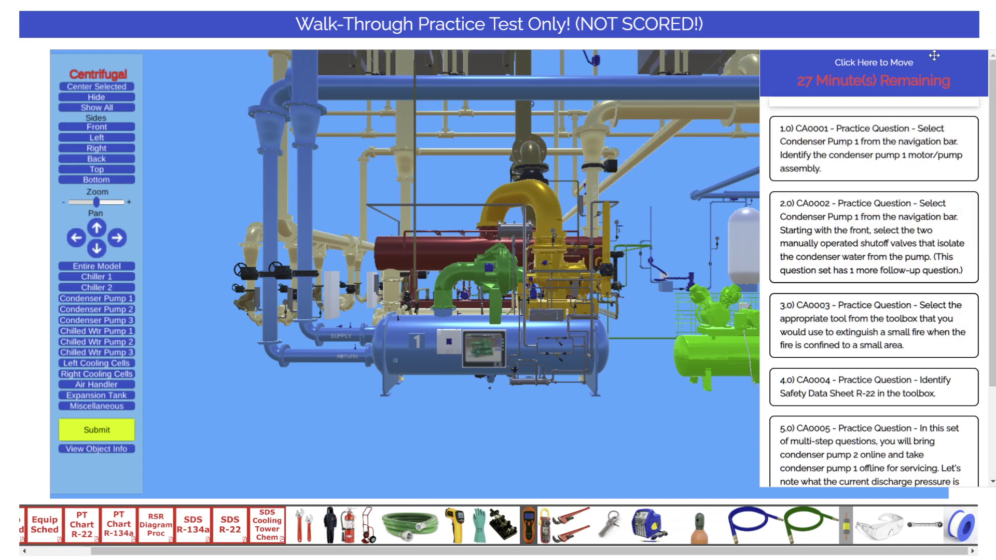
# - Nudge the question list left and expand question 1.0's answer area with its submitted selections
pyautogui.moveTo(933, 57); pyautogui.dragTo(899, 53)
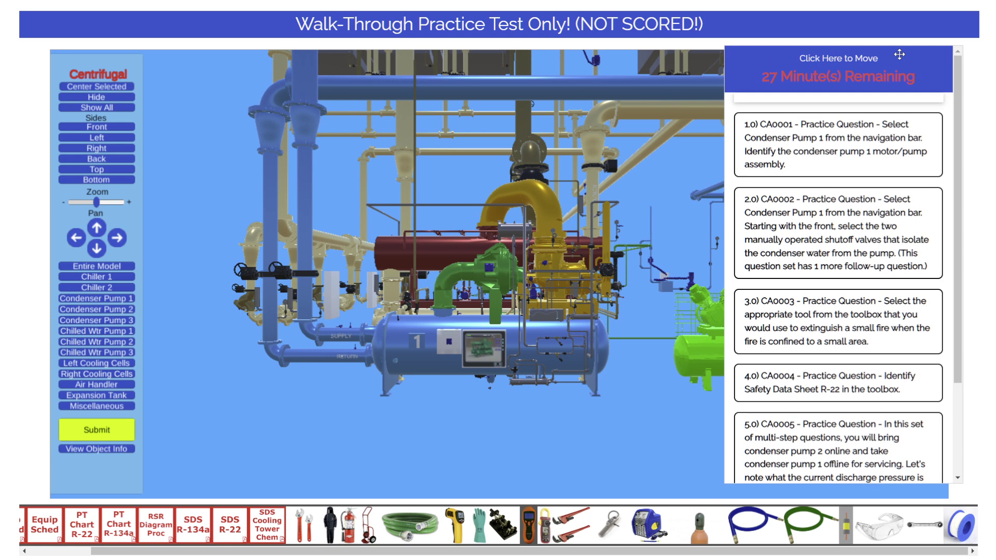
pyautogui.click(817, 144)
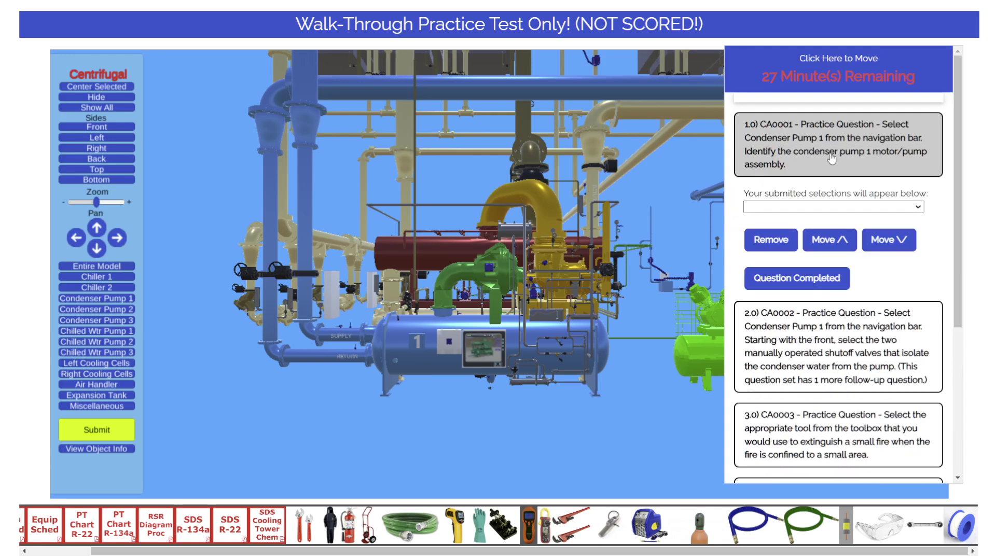
pyautogui.click(829, 344)
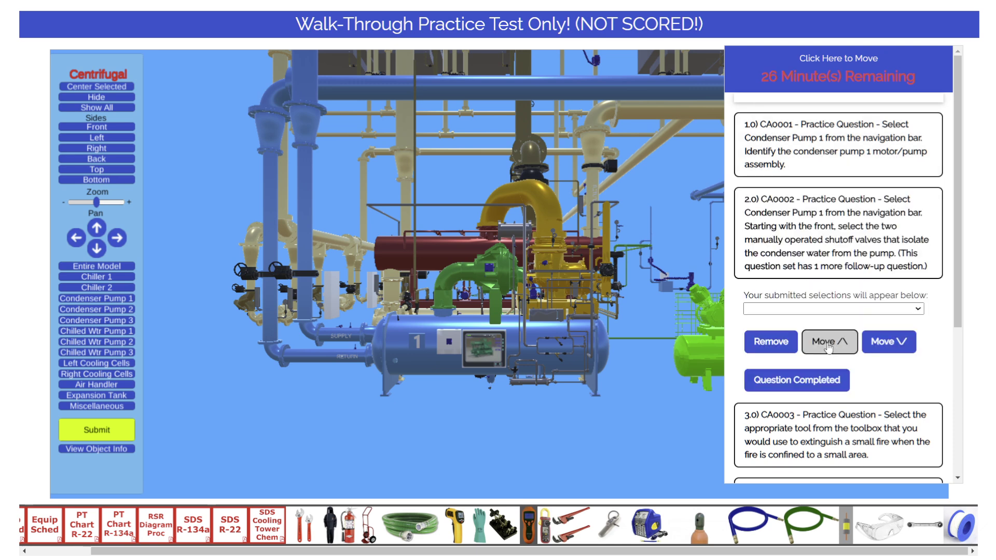
pyautogui.click(835, 145)
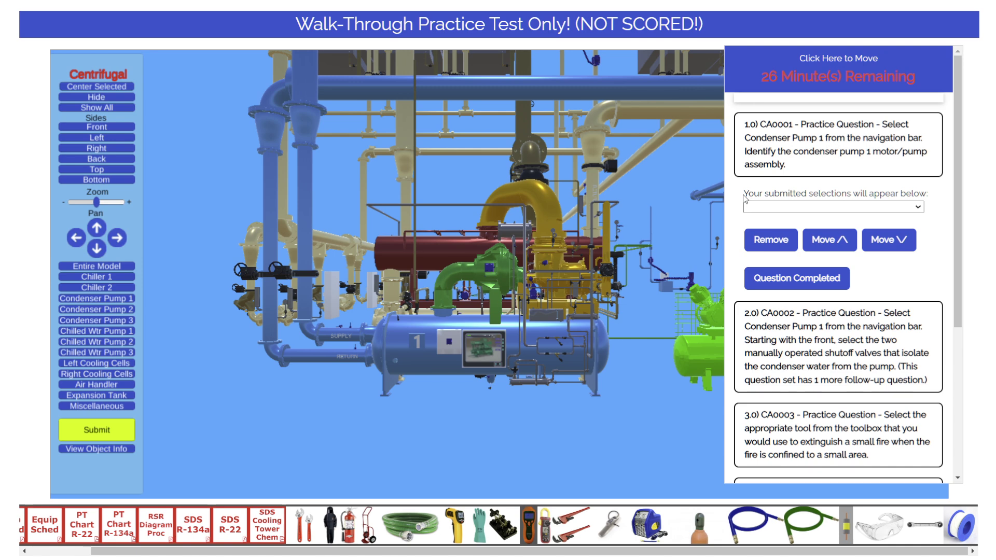
pyautogui.moveTo(744, 198); pyautogui.dragTo(933, 194)
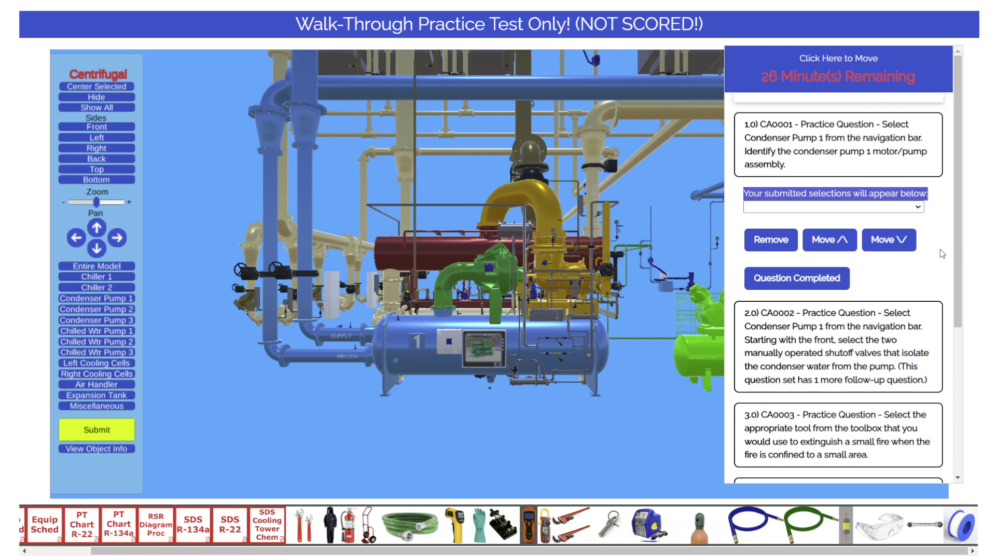
pyautogui.click(935, 207)
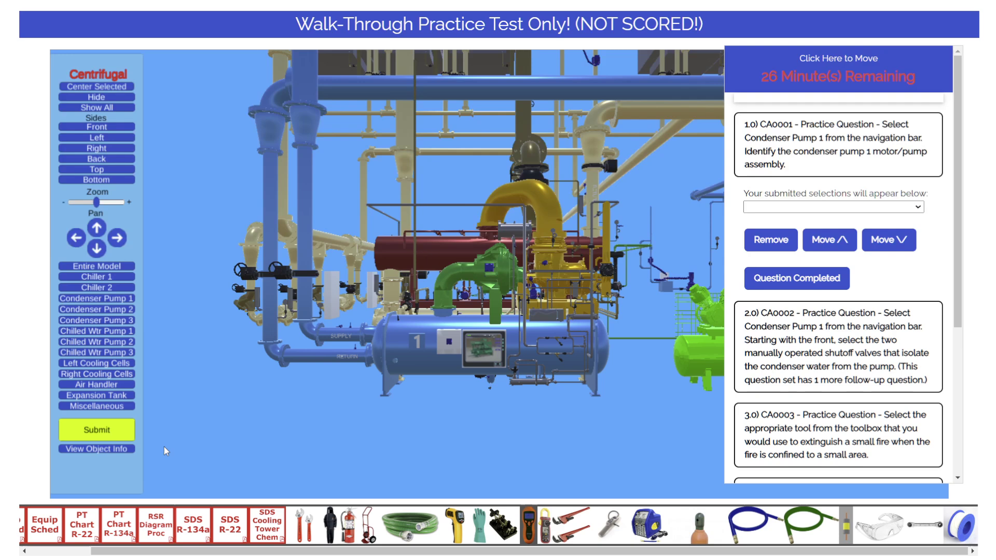
# - Jump to the expansion tank and view the plant from left, right, back, top, bottom, then front
pyautogui.click(117, 395)
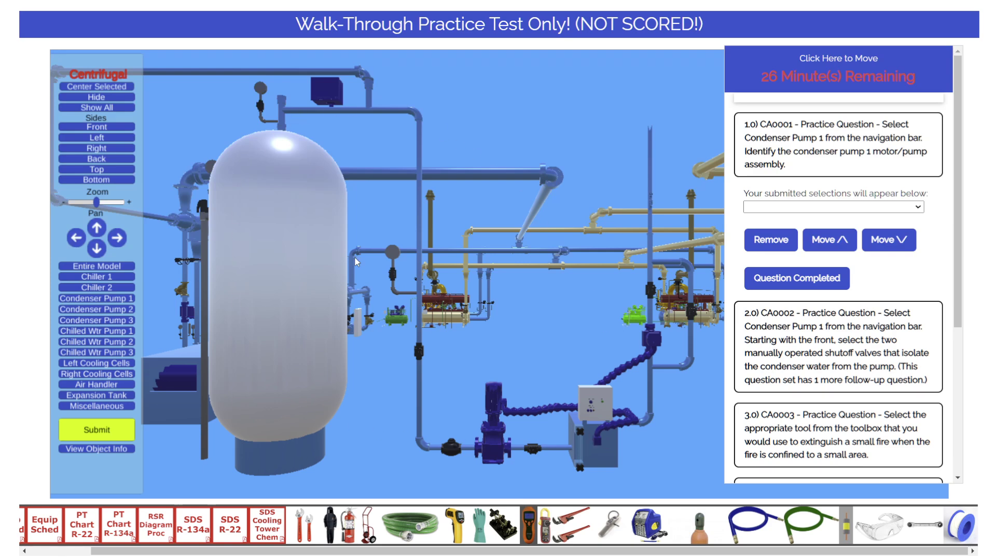
pyautogui.click(109, 136)
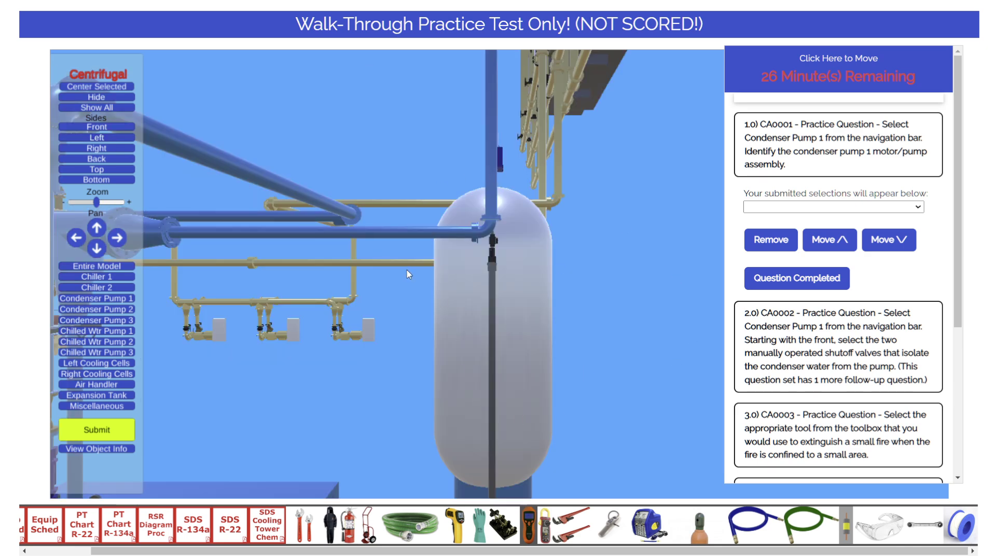
pyautogui.click(106, 146)
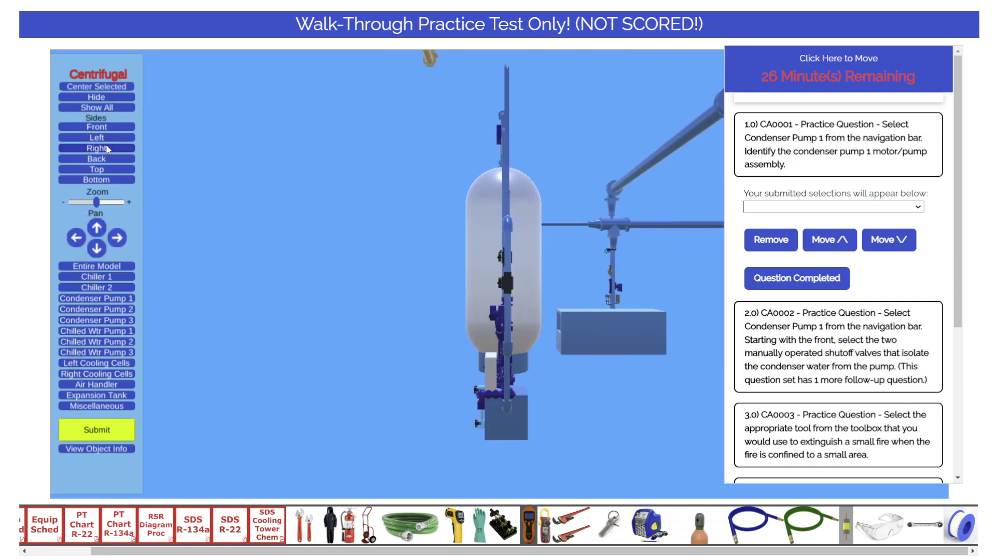
pyautogui.click(109, 158)
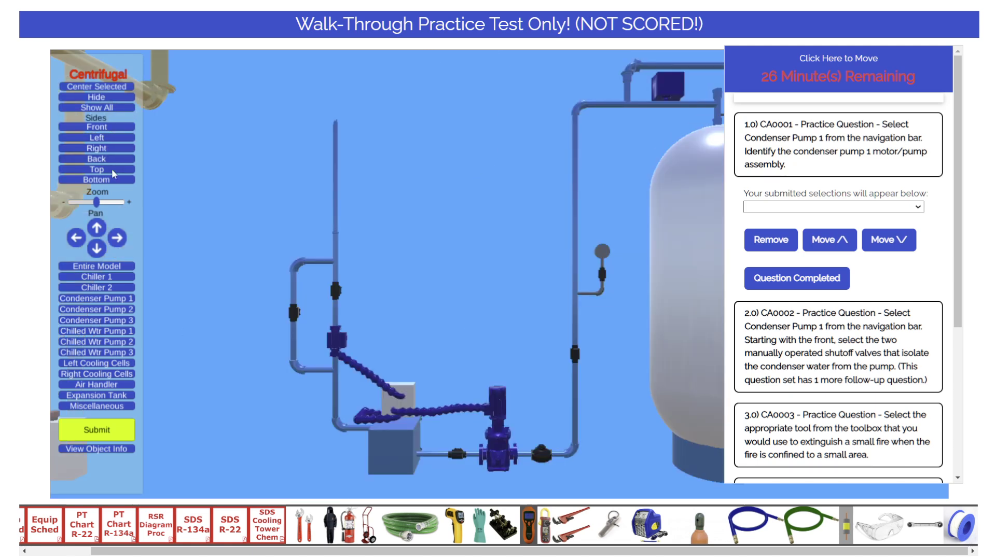
pyautogui.click(111, 169)
pyautogui.click(107, 178)
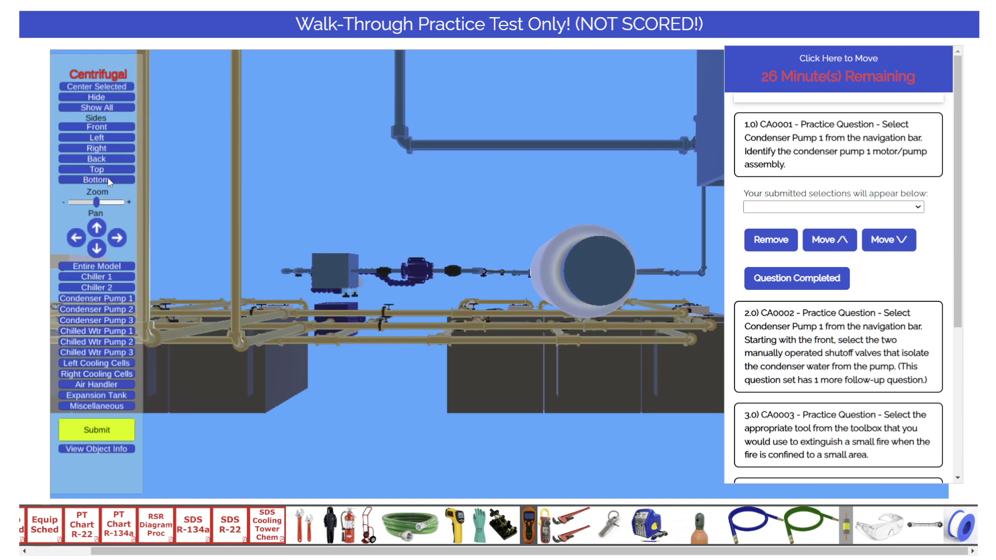
pyautogui.click(110, 126)
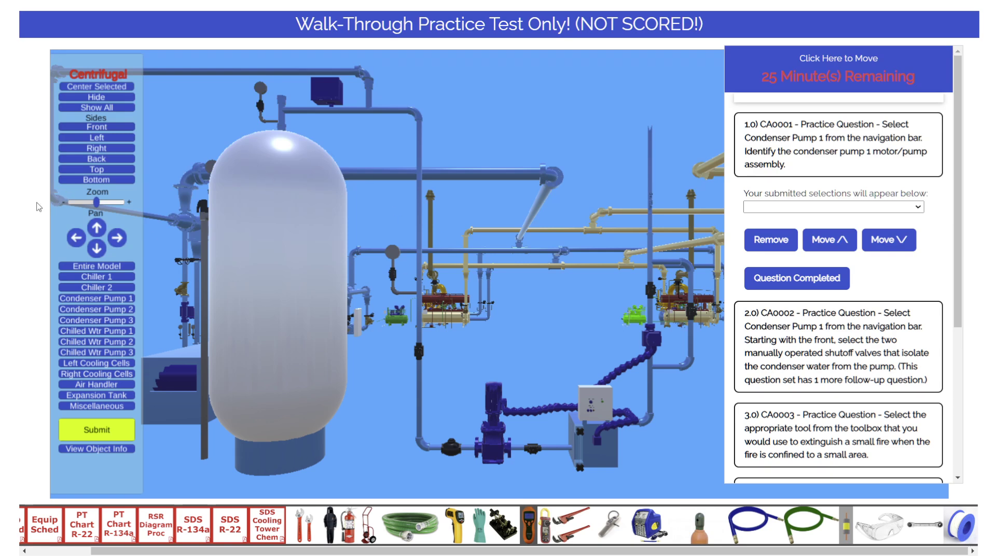
# - Pan up, down, left and right around the expansion tank, then zoom in slightly on the tank and piping
pyautogui.click(97, 228)
pyautogui.click(96, 249)
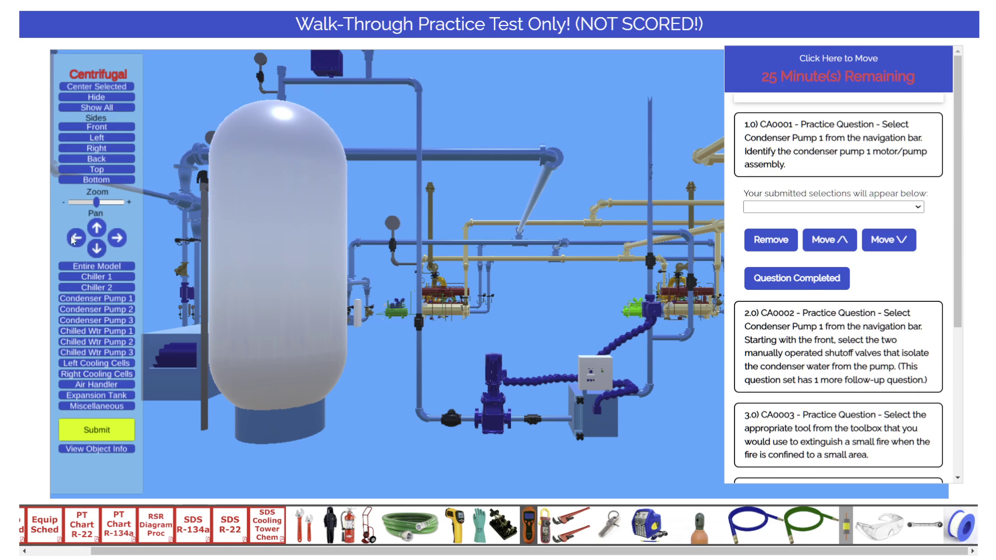
pyautogui.click(74, 238)
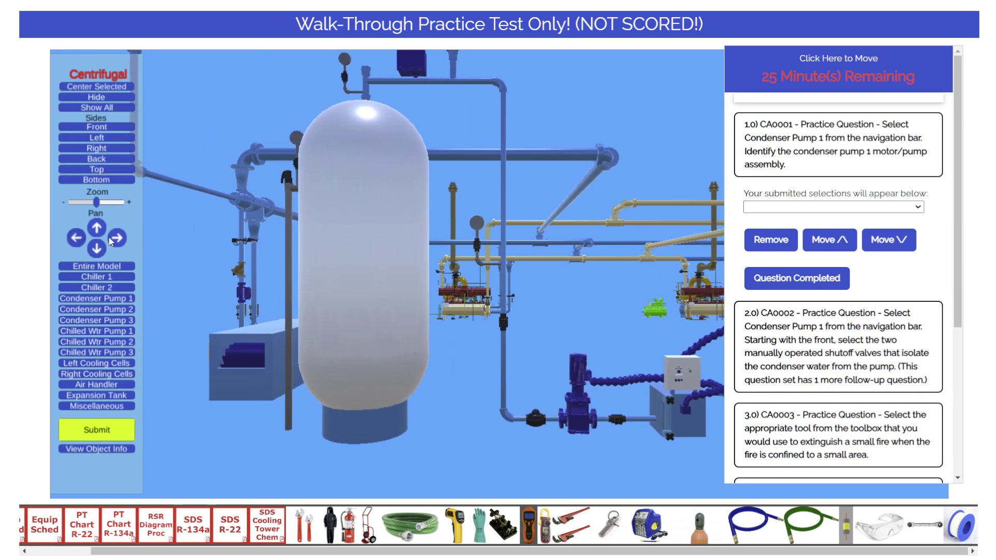
pyautogui.click(119, 239)
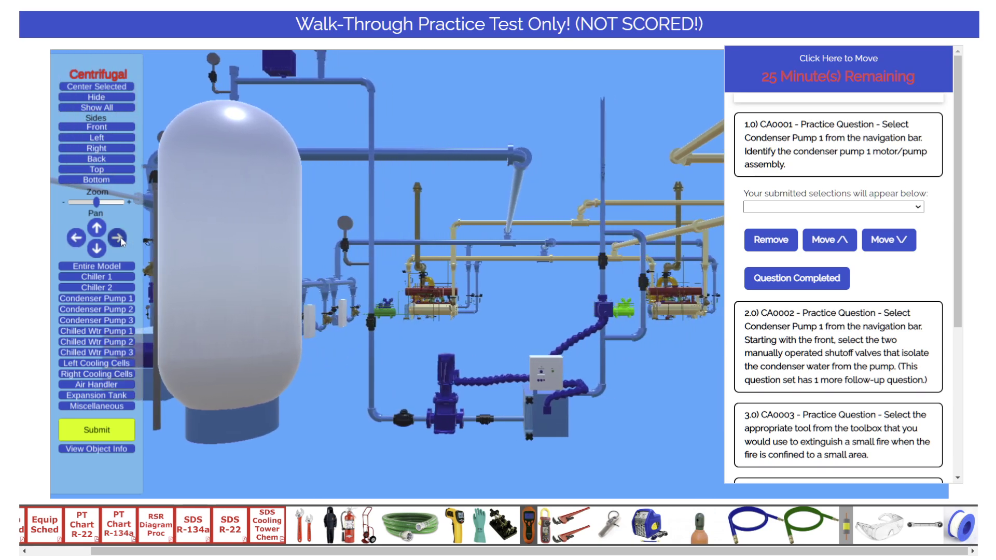
pyautogui.click(98, 228)
pyautogui.click(97, 249)
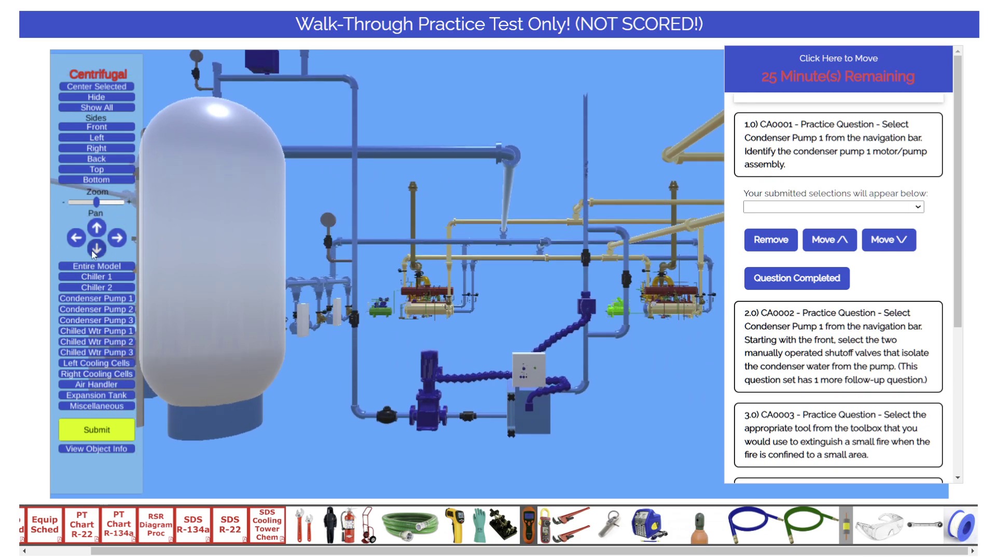
pyautogui.click(118, 241)
pyautogui.click(79, 241)
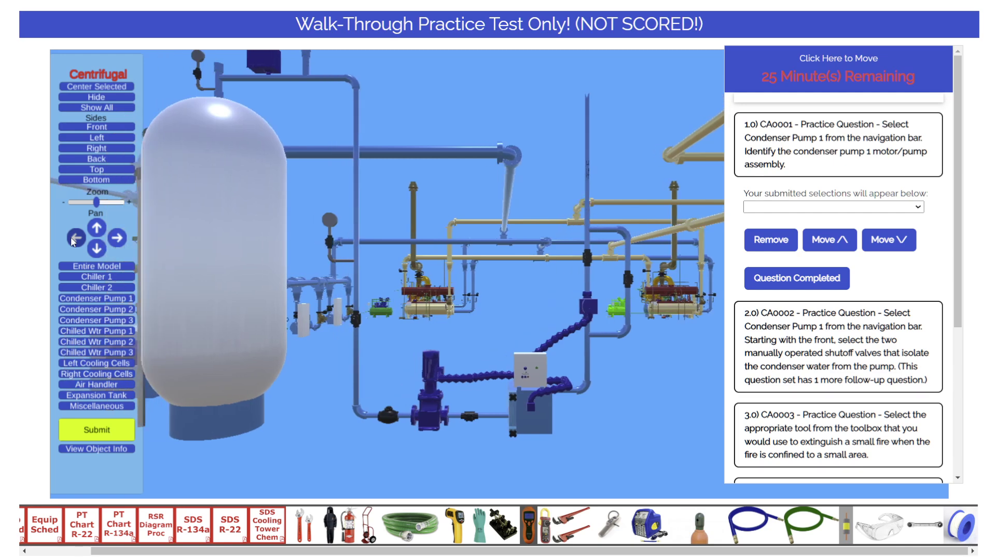
pyautogui.click(102, 230)
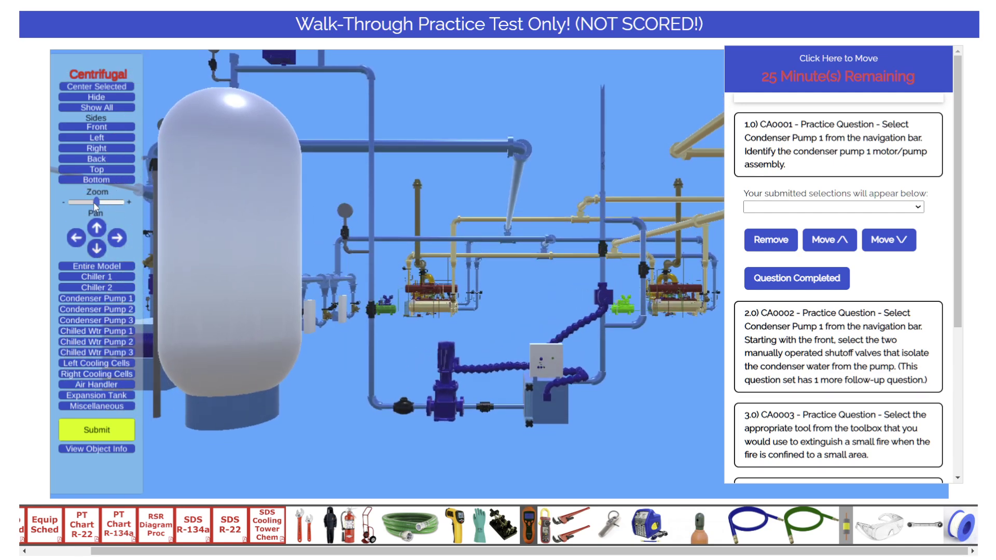
pyautogui.moveTo(96, 206)
pyautogui.mouseDown()
pyautogui.moveTo(106, 206)
pyautogui.moveTo(81, 206)
pyautogui.moveTo(111, 206)
pyautogui.moveTo(98, 214)
pyautogui.mouseUp()
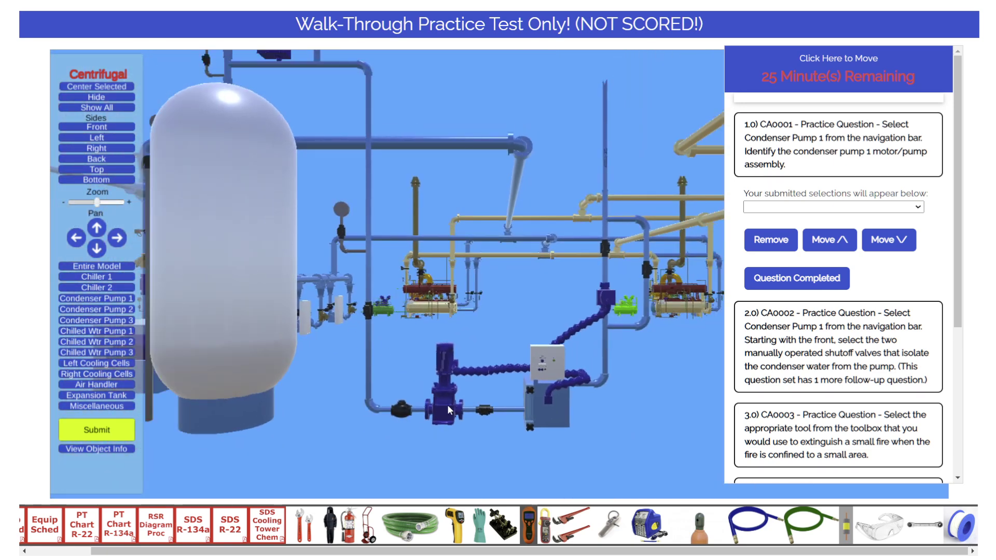
pyautogui.click(403, 412)
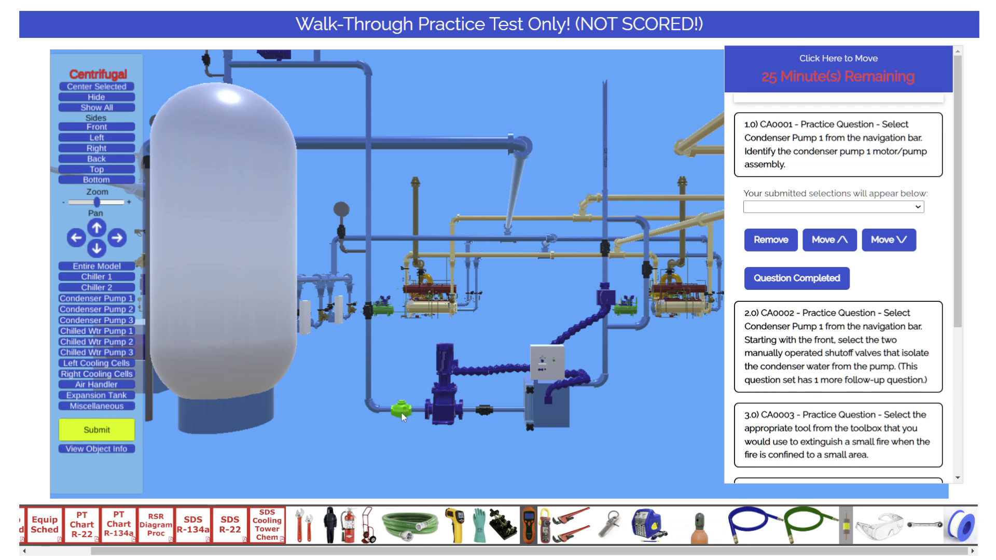
pyautogui.click(101, 97)
pyautogui.click(98, 108)
pyautogui.click(559, 415)
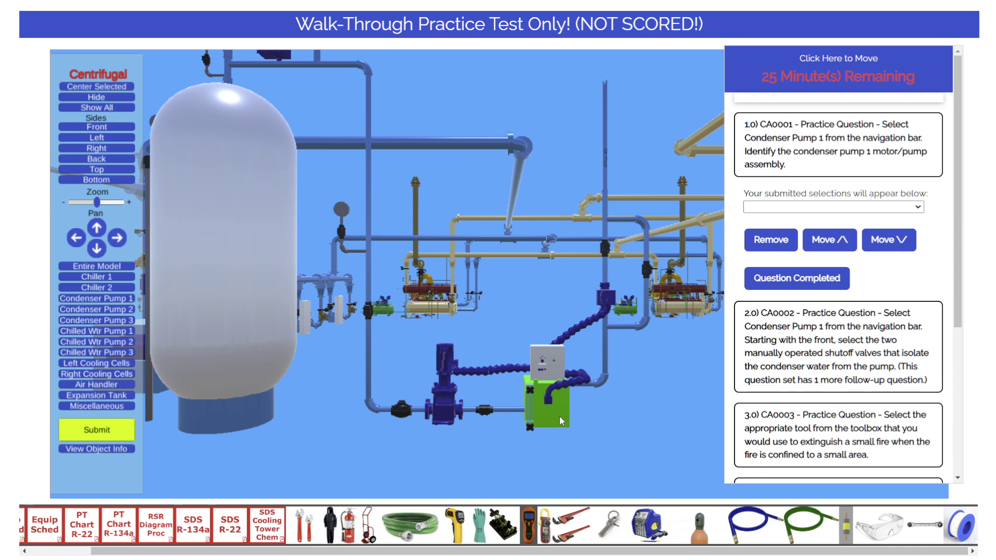
pyautogui.click(551, 364)
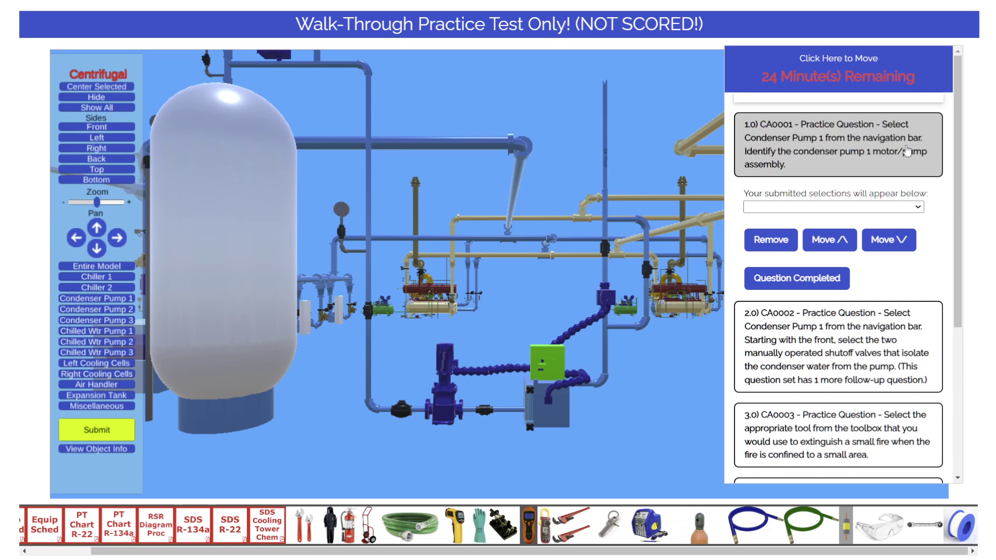
# - Select condenser pump 1's motor/pump assembly and submit it as question 1.0's answer (Object 281)
pyautogui.click(92, 301)
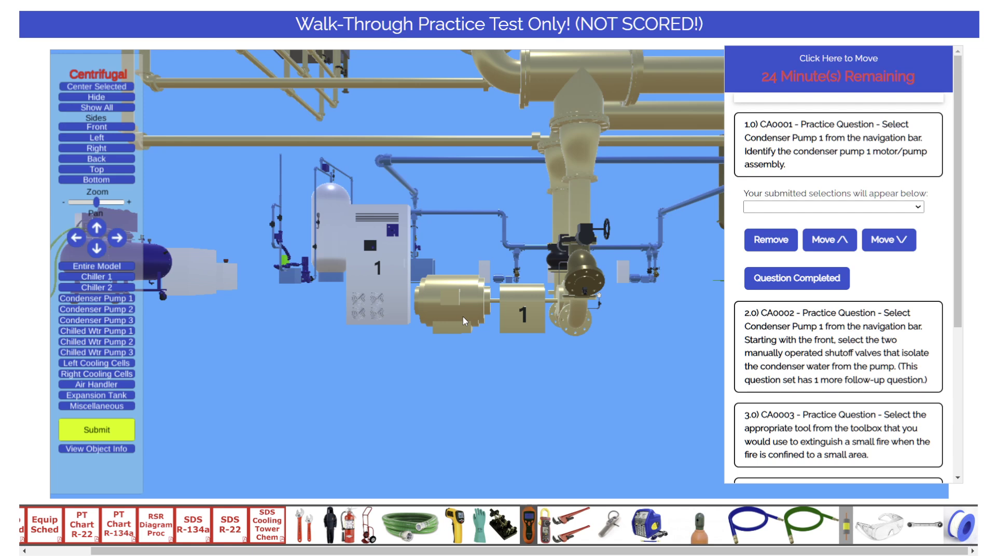
pyautogui.click(468, 293)
pyautogui.click(102, 431)
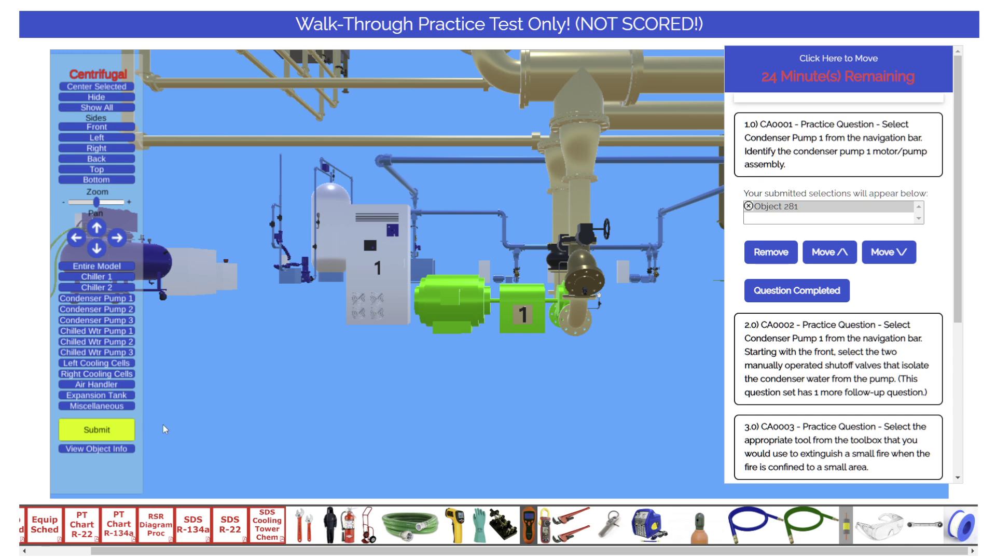
# - Check the submitted object's info shows Object 281, then mark question 1.0 as completed
pyautogui.click(107, 449)
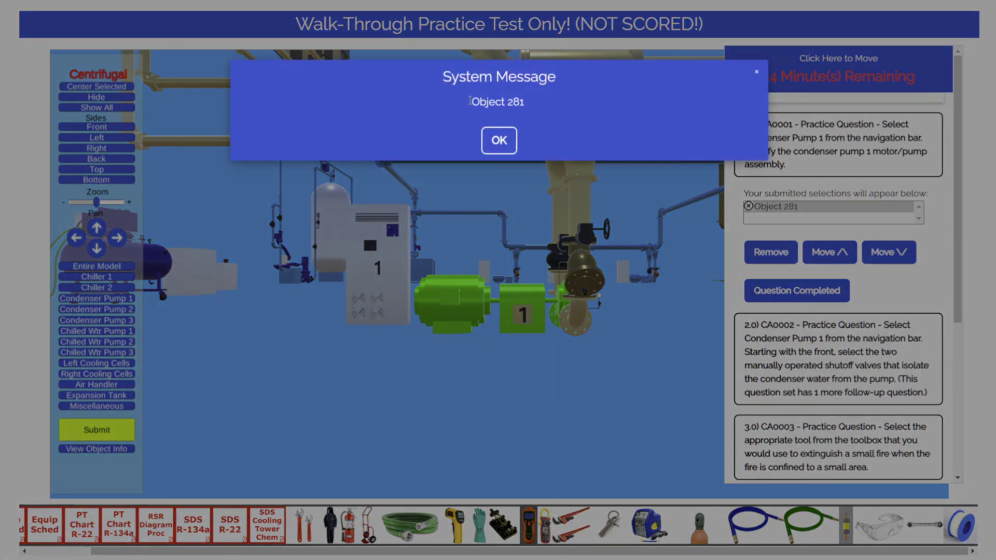
pyautogui.moveTo(468, 101); pyautogui.dragTo(539, 99)
pyautogui.click(530, 111)
pyautogui.click(498, 140)
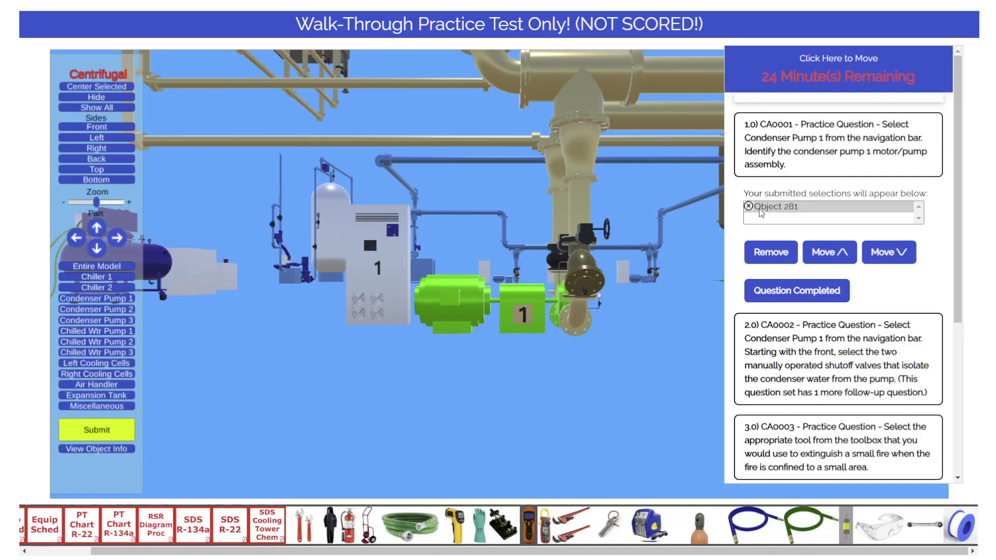
pyautogui.click(789, 291)
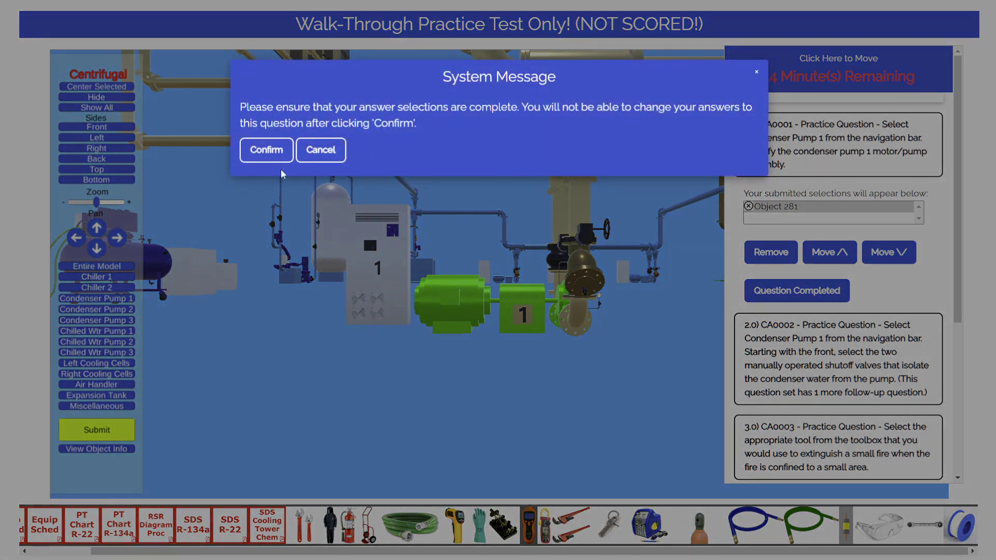
# - Confirm question 1.0's answer, then open question 2.0 with Chiller 1 shown in the model
pyautogui.click(273, 151)
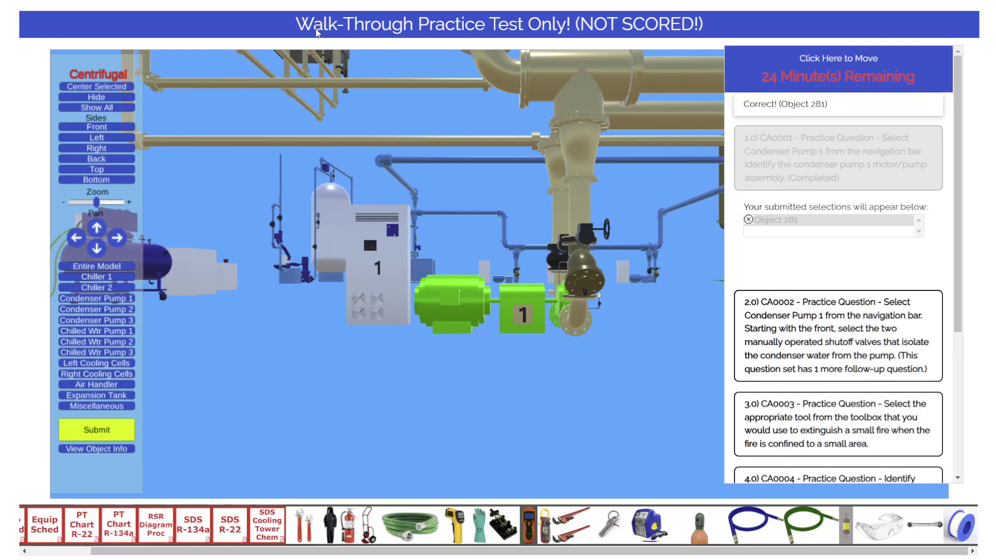
pyautogui.moveTo(837, 107); pyautogui.dragTo(744, 103)
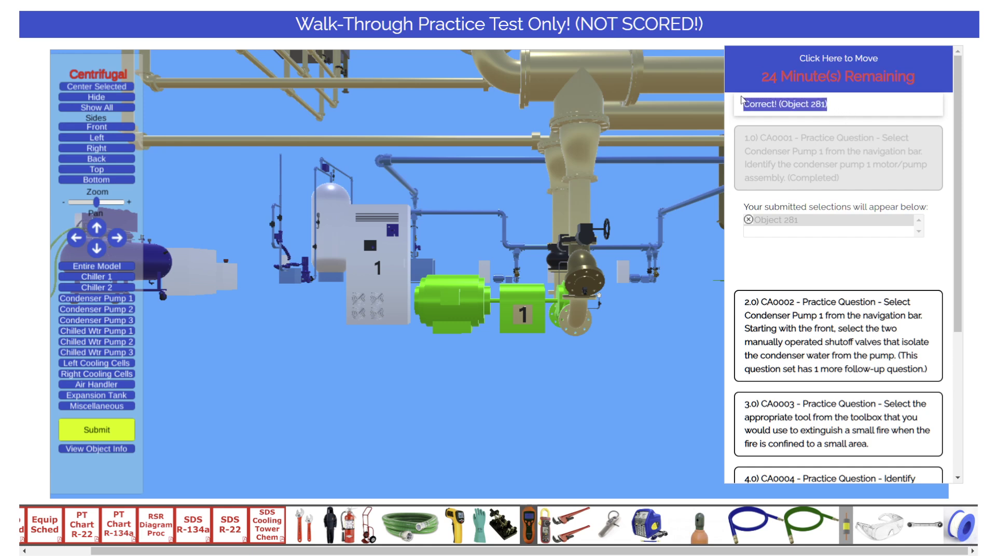
pyautogui.click(842, 110)
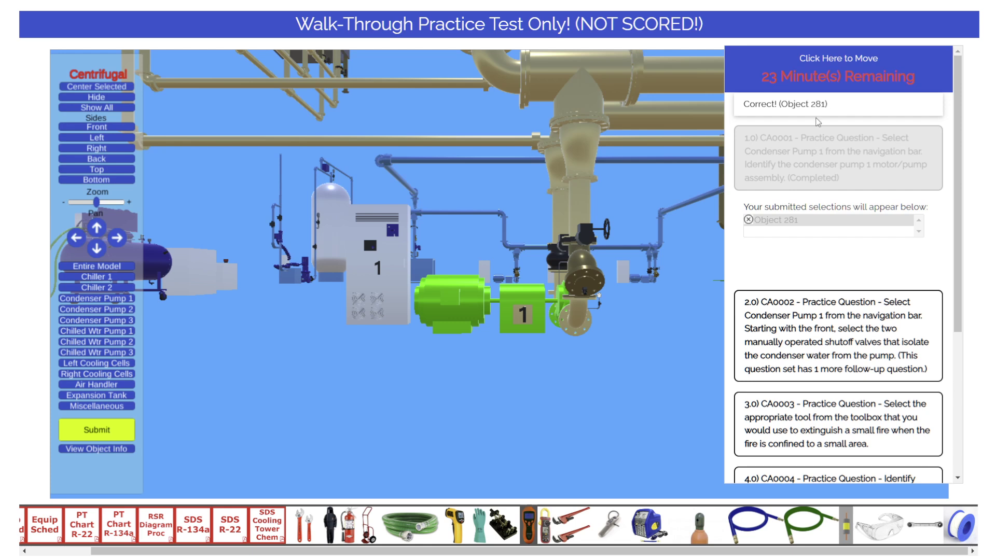
pyautogui.click(829, 338)
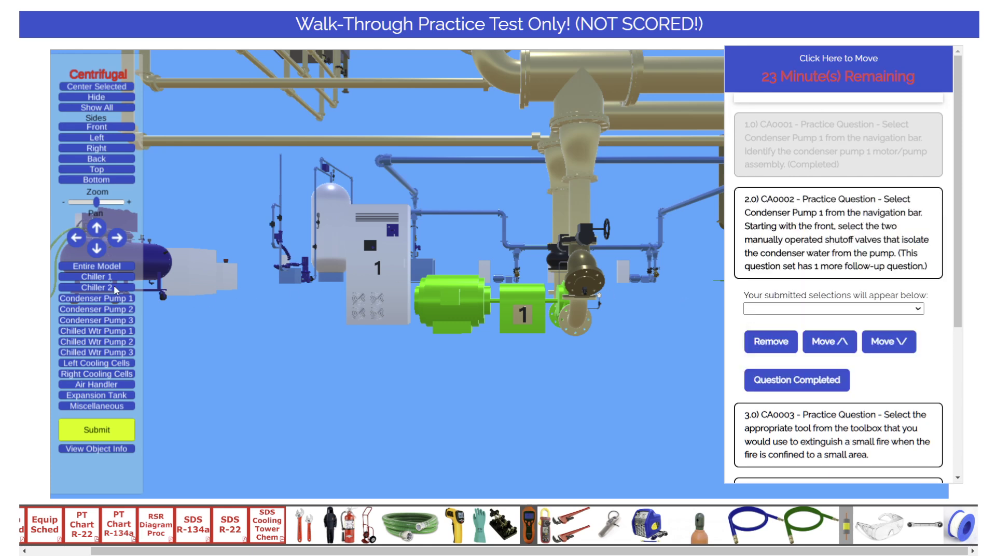
pyautogui.click(95, 278)
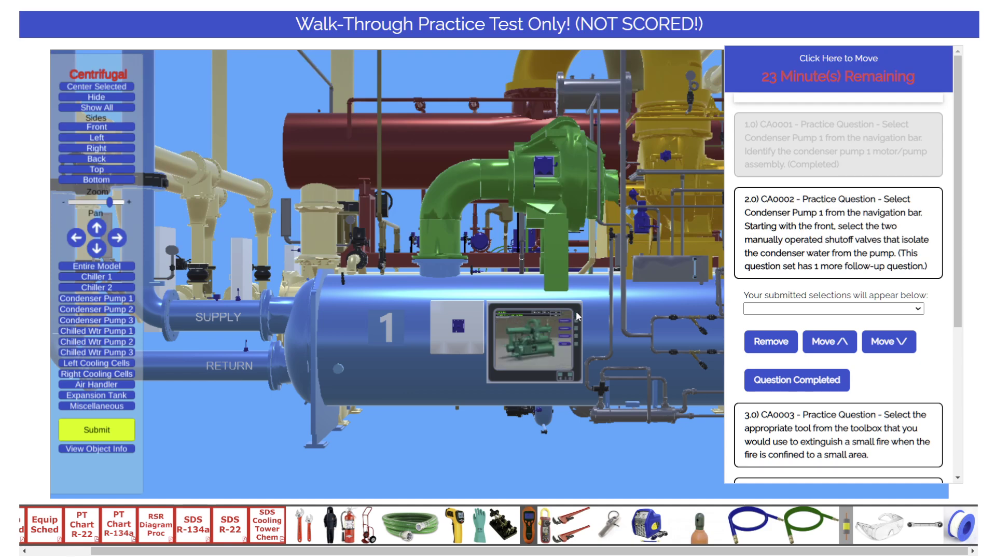
pyautogui.click(578, 340)
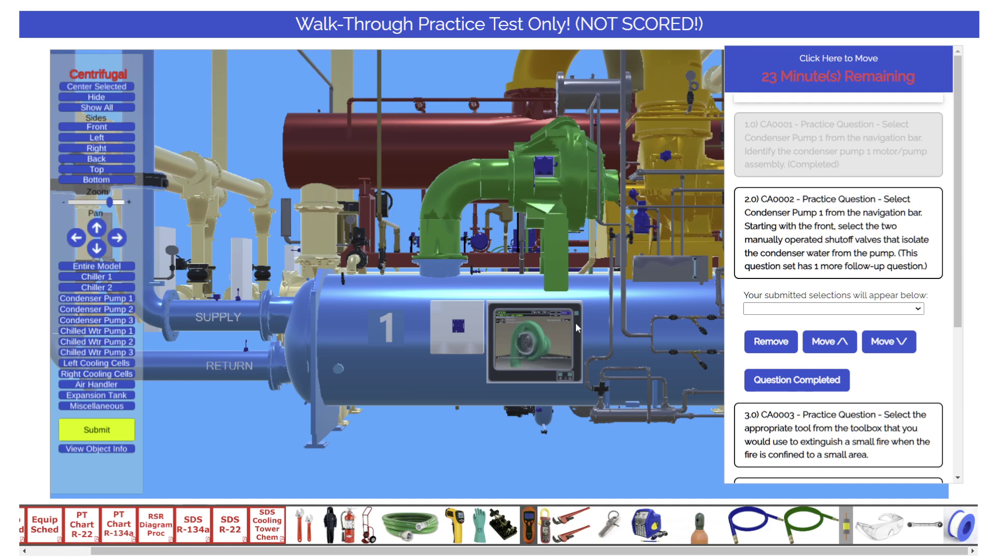
pyautogui.click(578, 339)
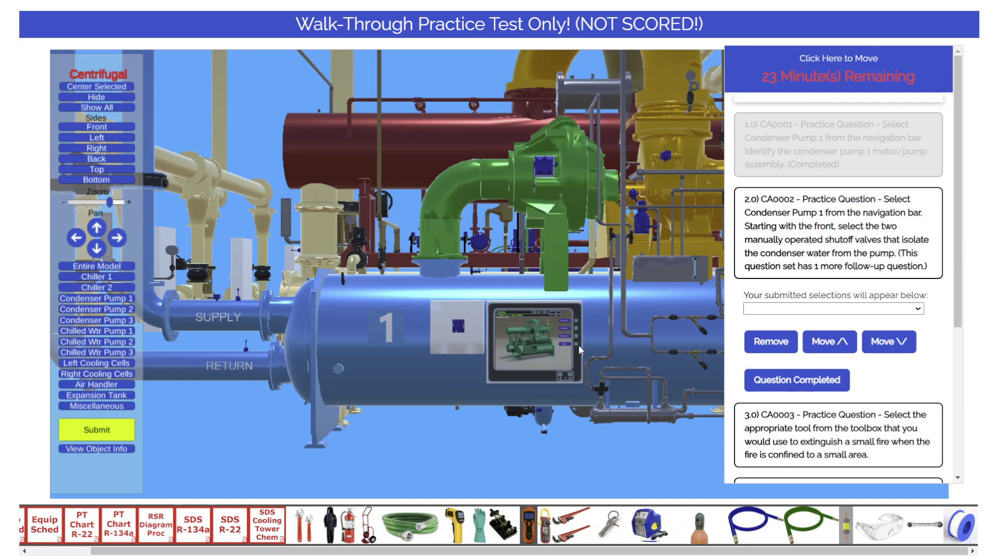
pyautogui.click(577, 344)
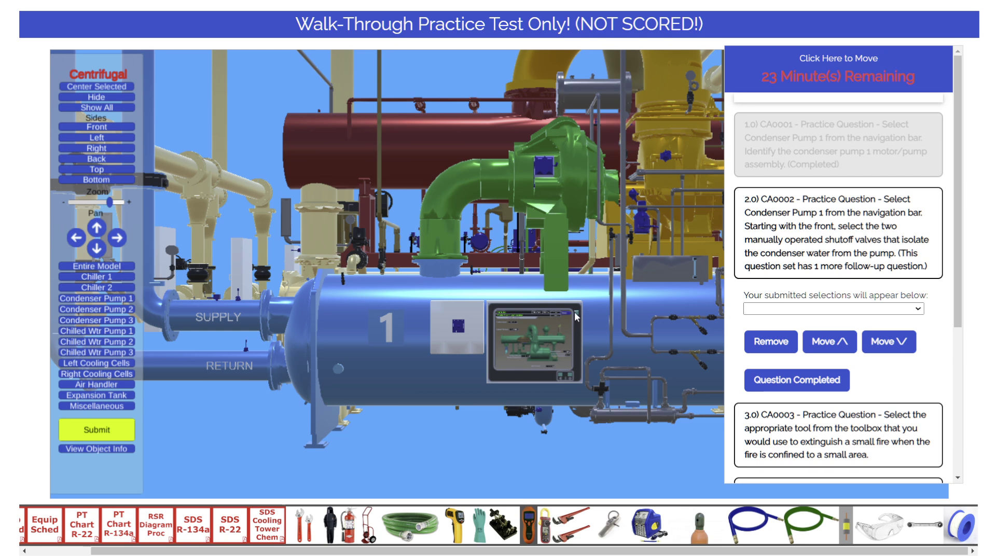
pyautogui.click(576, 314)
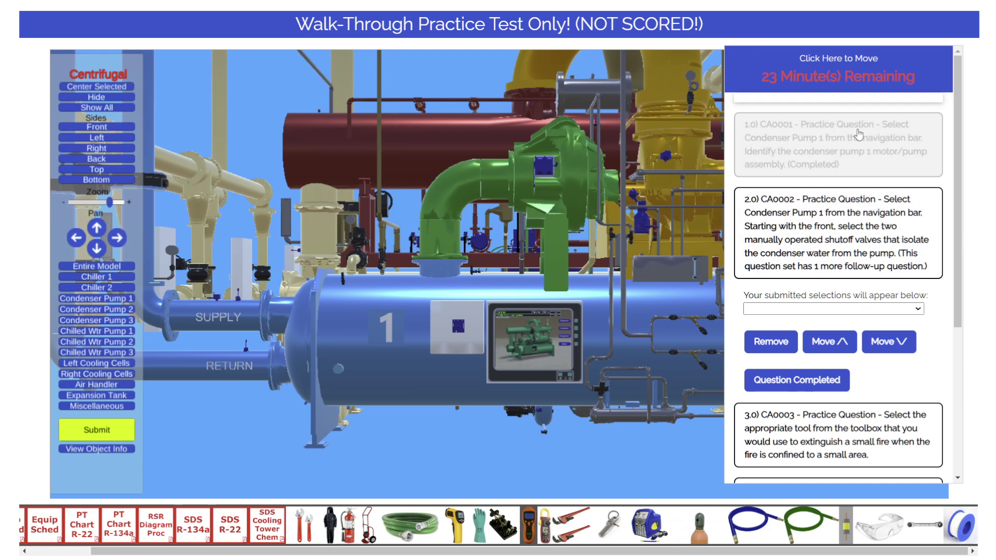
pyautogui.click(825, 140)
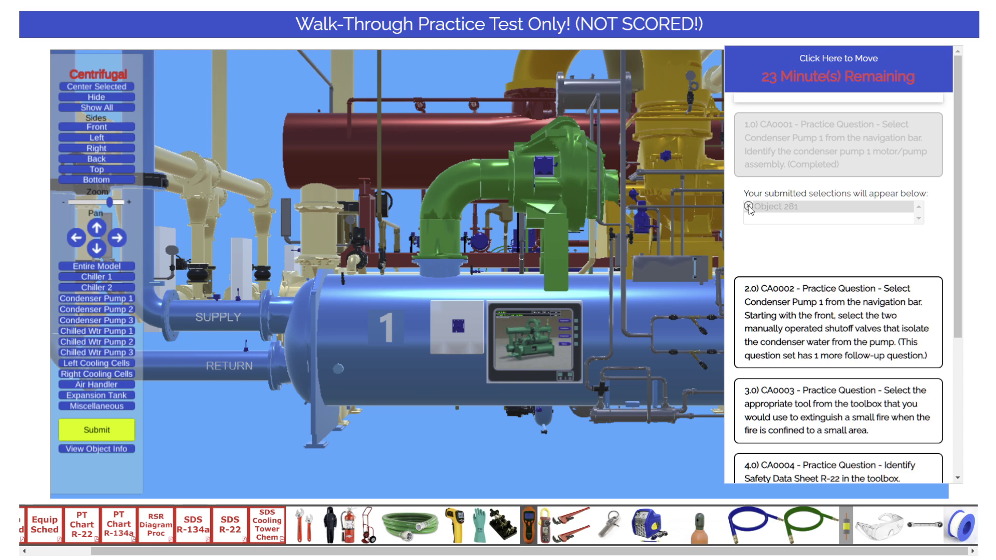
pyautogui.click(819, 318)
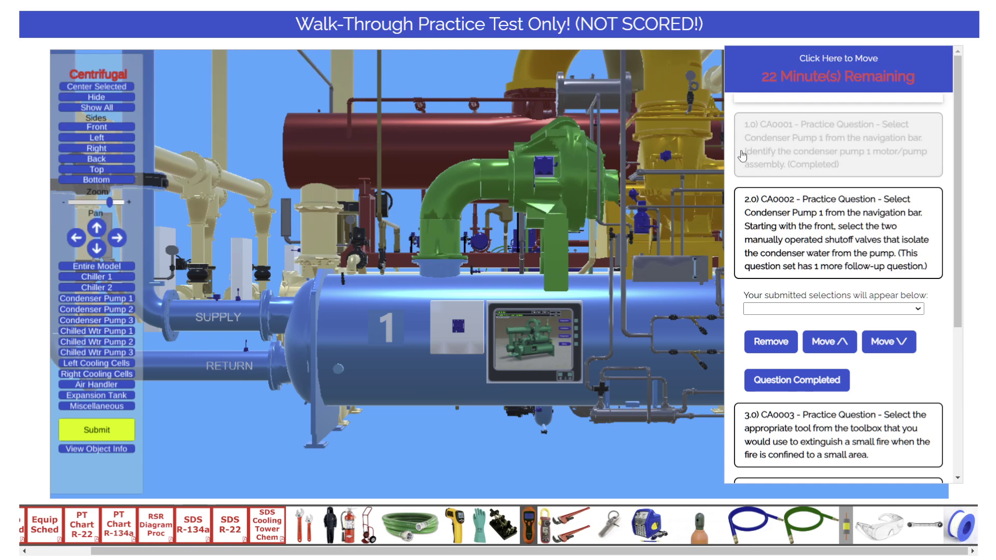
# - Show condenser pump 1, pan left toward its control panel and zoom in on it
pyautogui.click(93, 300)
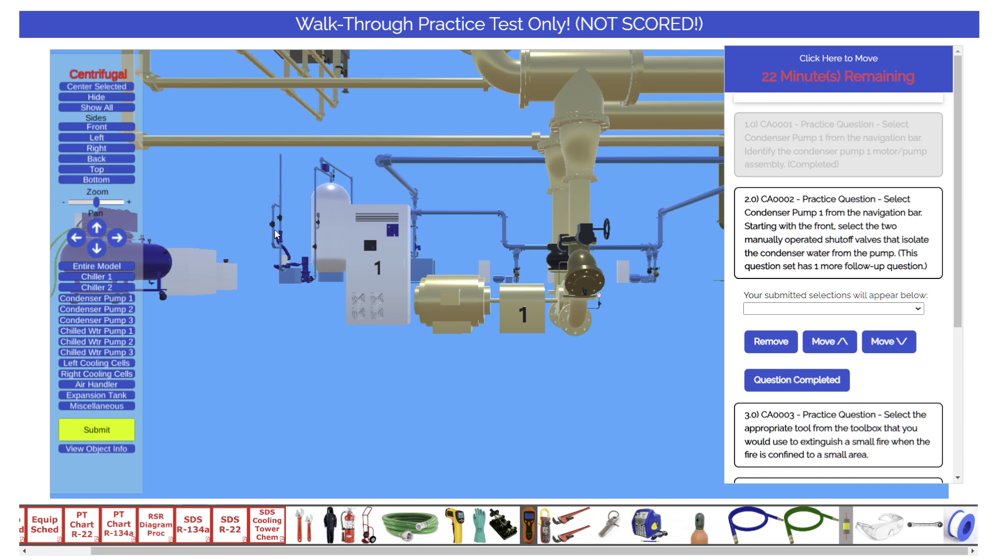
pyautogui.click(79, 242)
pyautogui.click(78, 242)
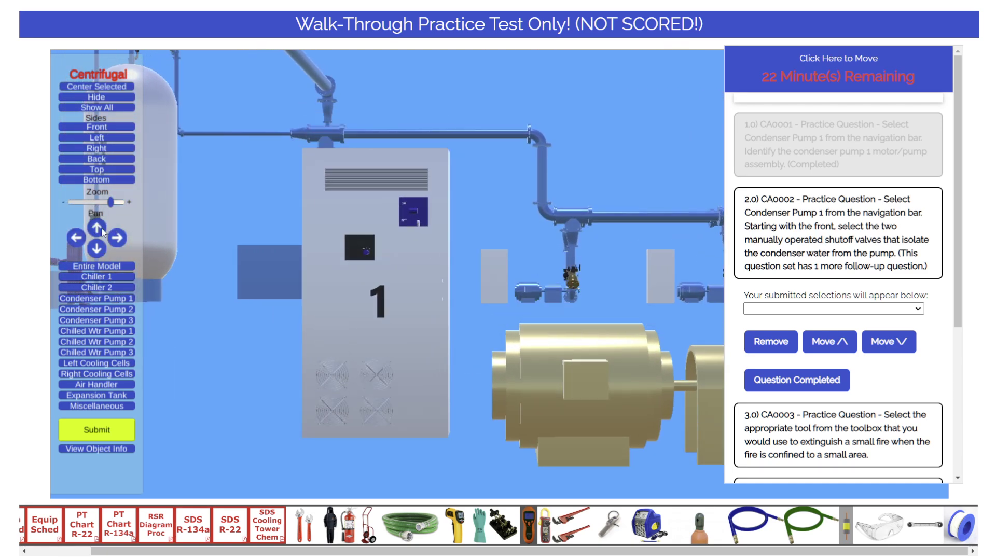
pyautogui.click(78, 241)
pyautogui.scroll(3, 322, 222)
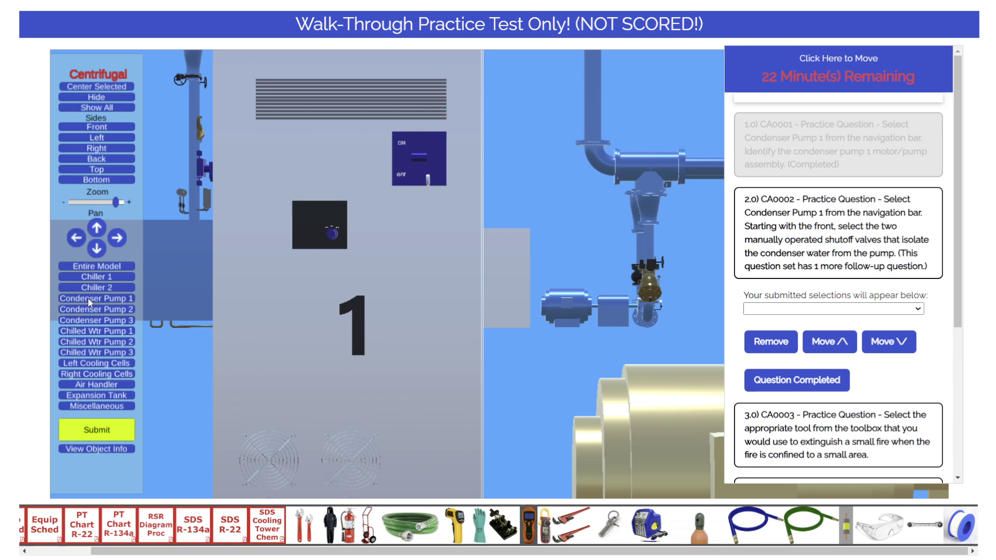
# - Submit pump 1's panel knob (Object 290), then switch it Off, Auto and back to Off
pyautogui.click(332, 234)
pyautogui.click(96, 430)
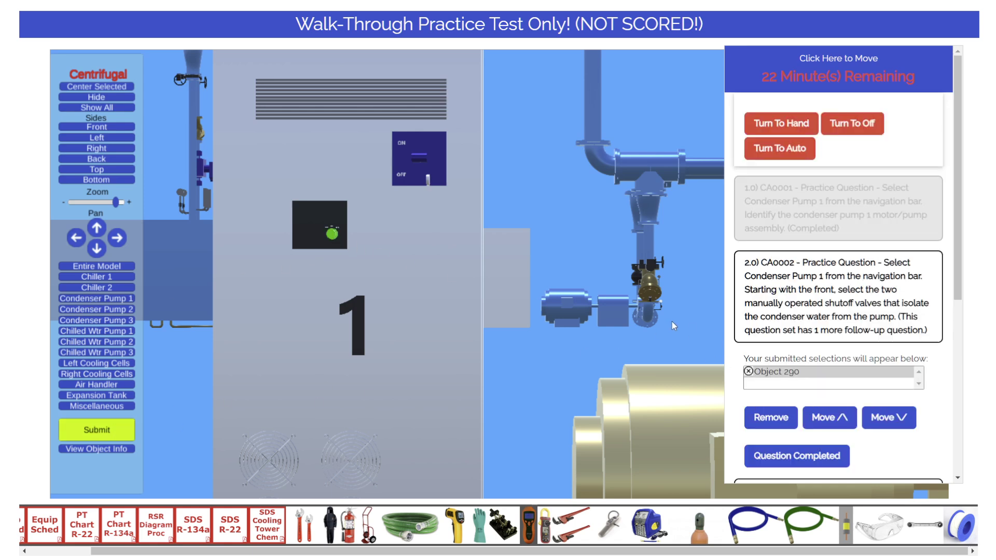
pyautogui.click(860, 122)
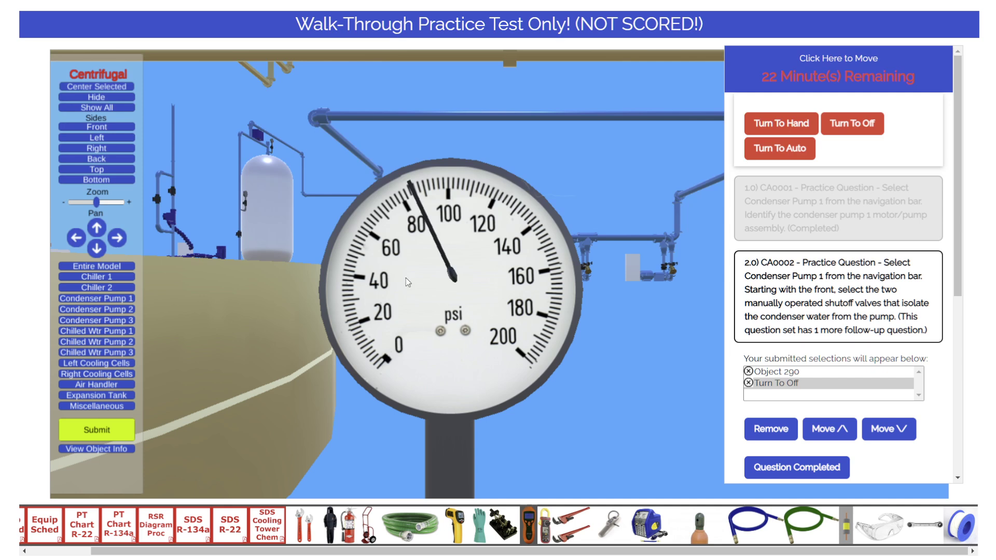
pyautogui.click(791, 150)
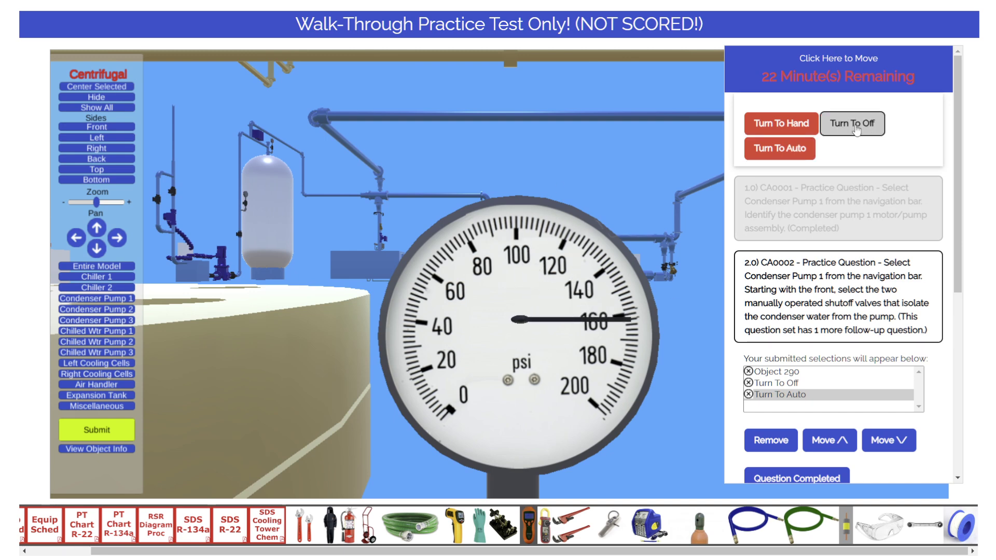
pyautogui.click(856, 130)
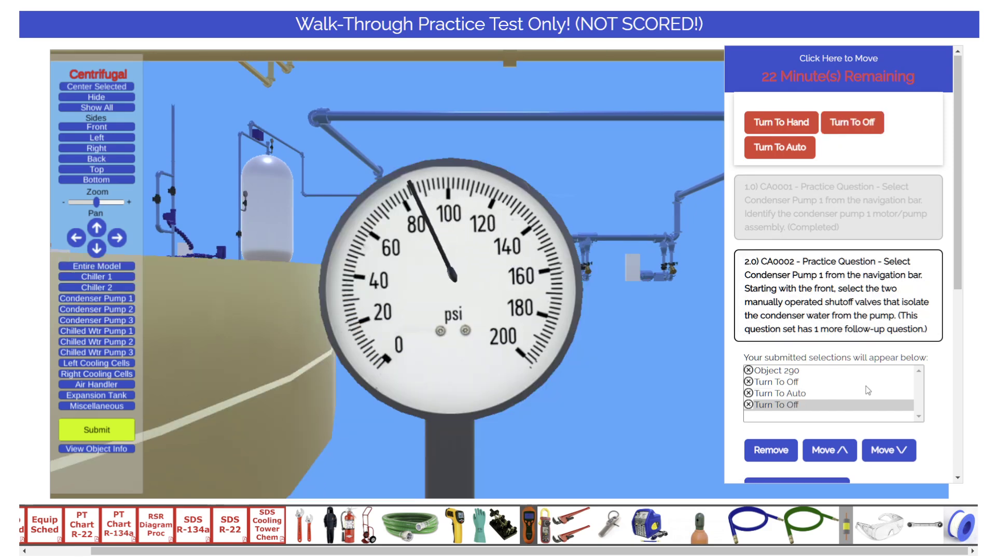
pyautogui.scroll(-2, 810, 351)
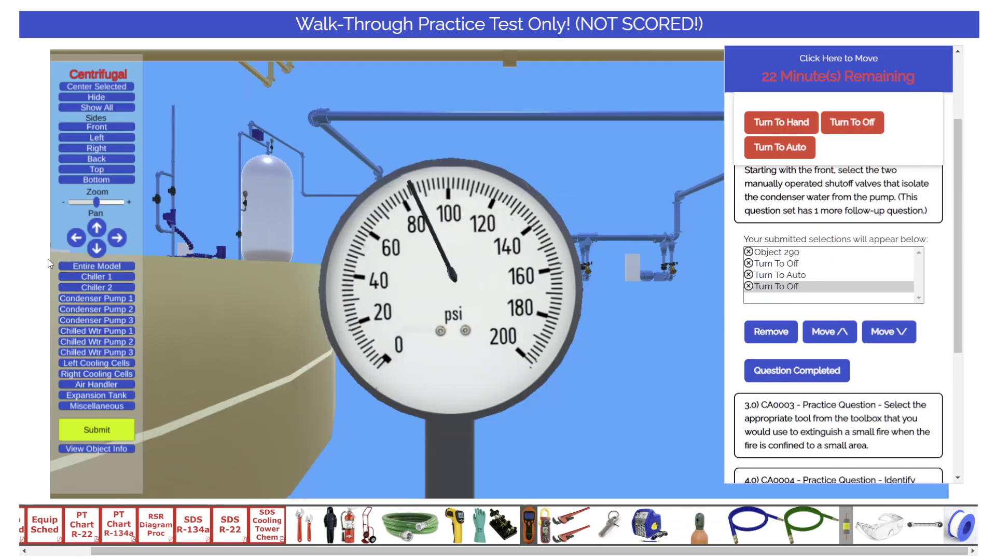
# - Show the miscellaneous equipment and move the last Turn To Off entry up and back down
pyautogui.click(94, 405)
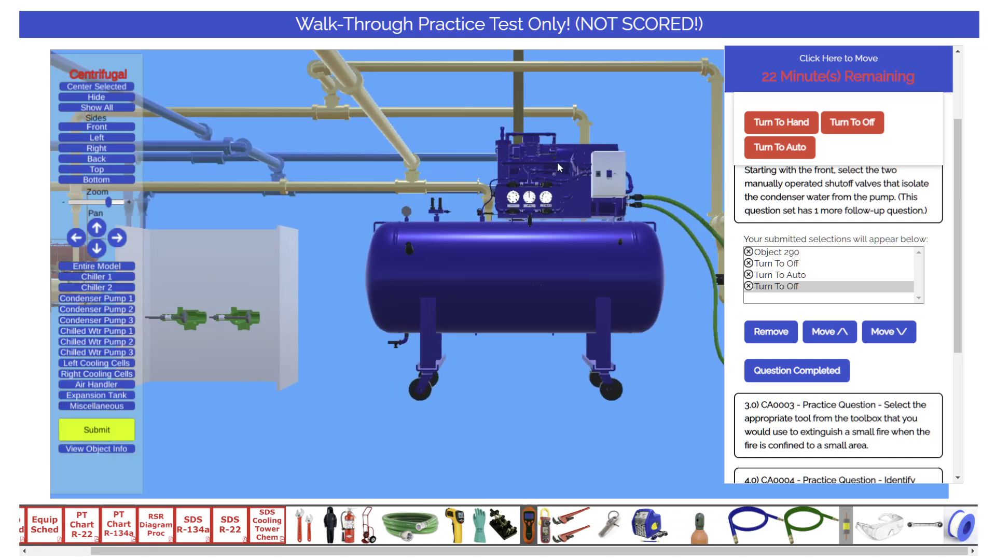
pyautogui.scroll(2, 557, 162)
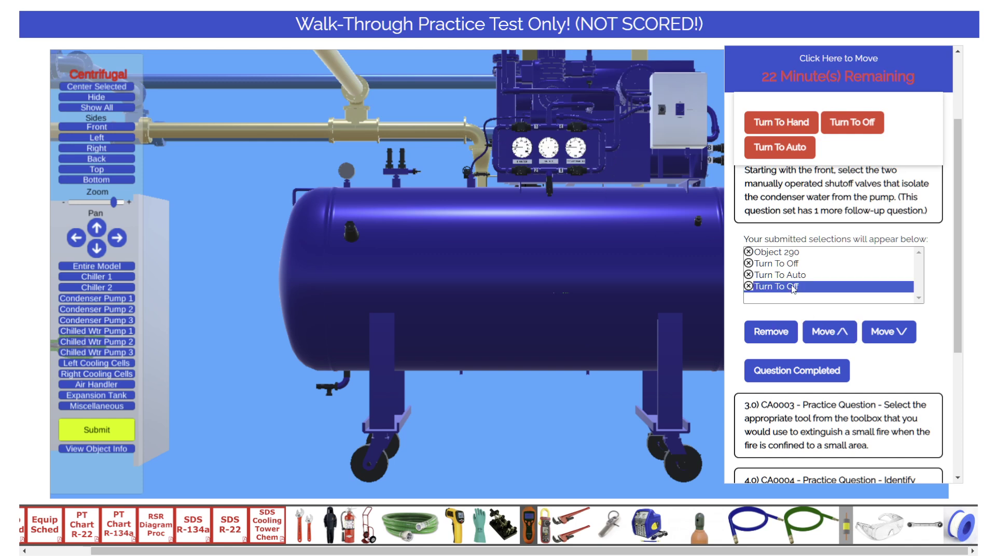
pyautogui.click(834, 333)
pyautogui.click(833, 334)
pyautogui.click(884, 332)
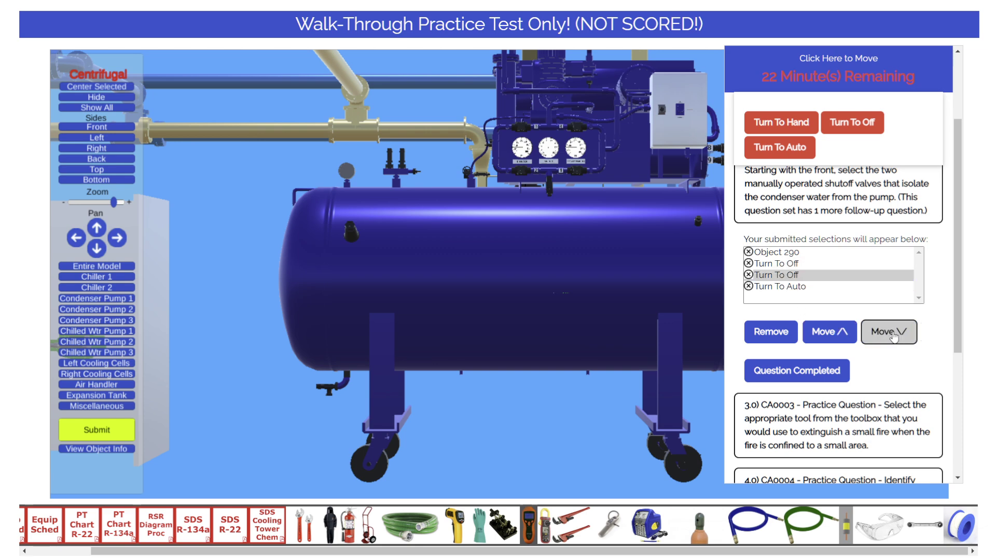
pyautogui.click(883, 332)
# - Remove all four entries from question 2.0's selections list, ending with Object 290
pyautogui.click(772, 327)
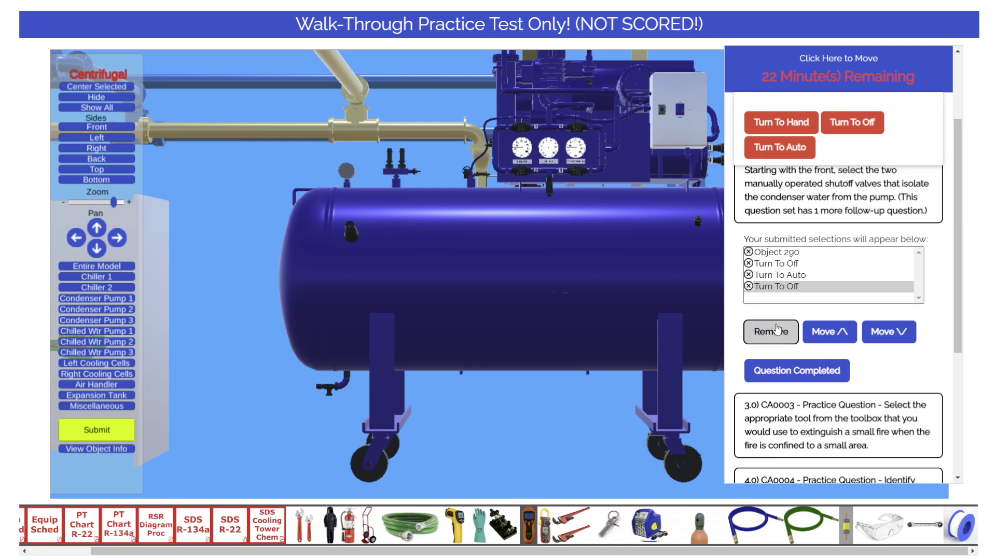
pyautogui.click(777, 325)
pyautogui.click(773, 309)
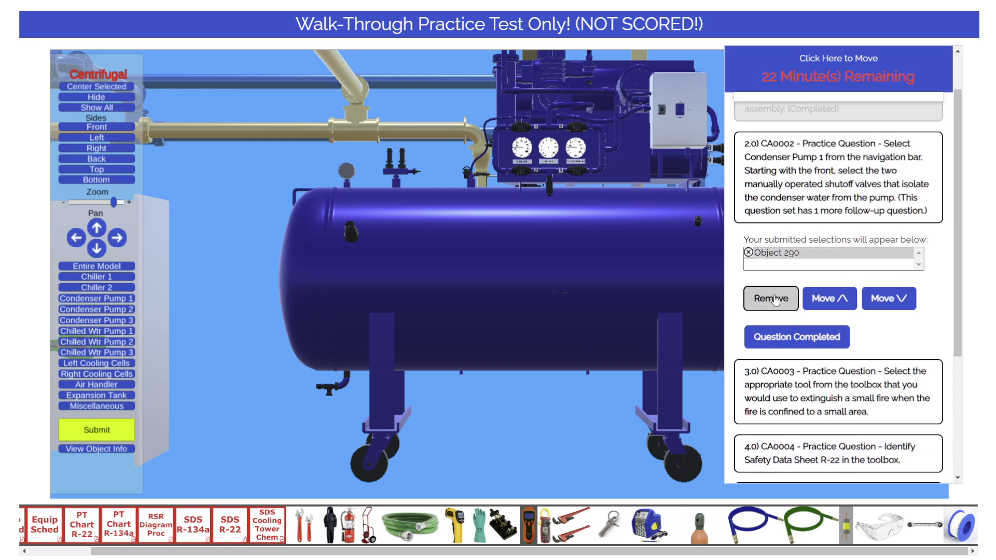
pyautogui.click(774, 307)
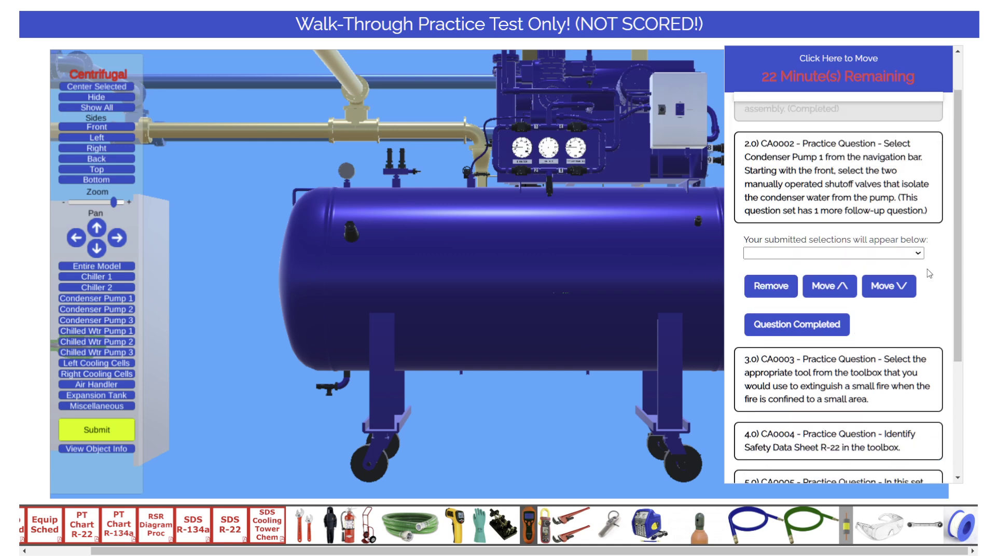
pyautogui.scroll(-4, 959, 277)
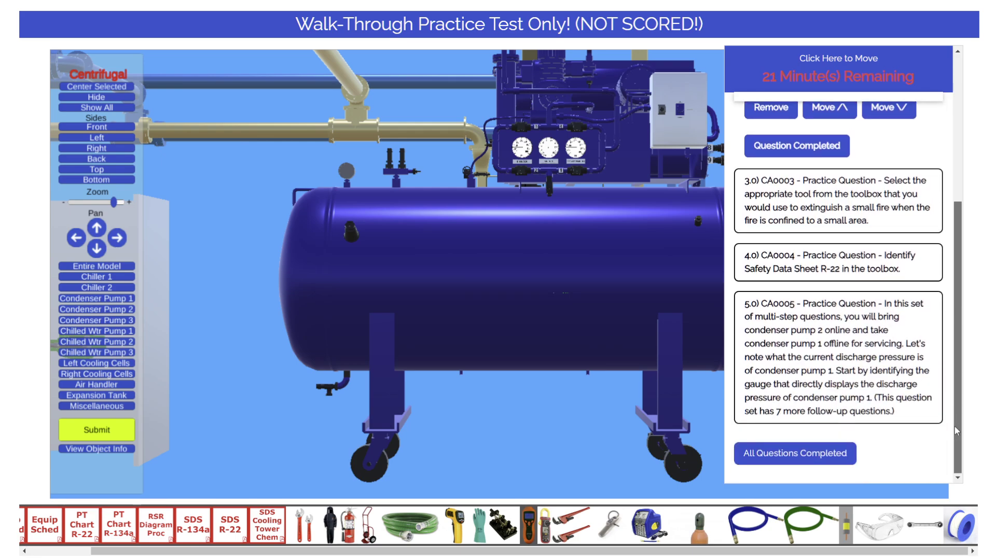
# - Confirm the centrifugal questions as completed, then request completion of the reciprocating chiller questions
pyautogui.click(773, 455)
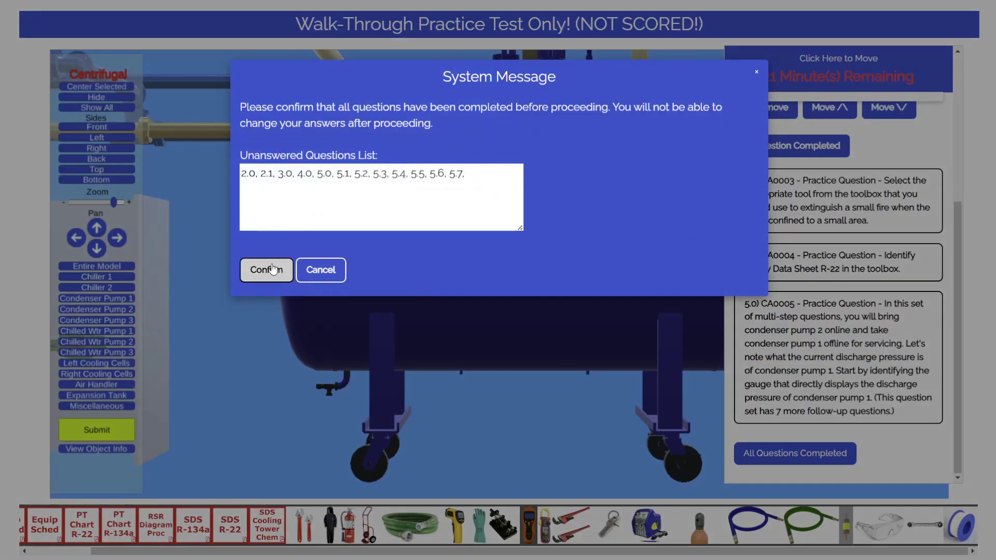
pyautogui.click(269, 269)
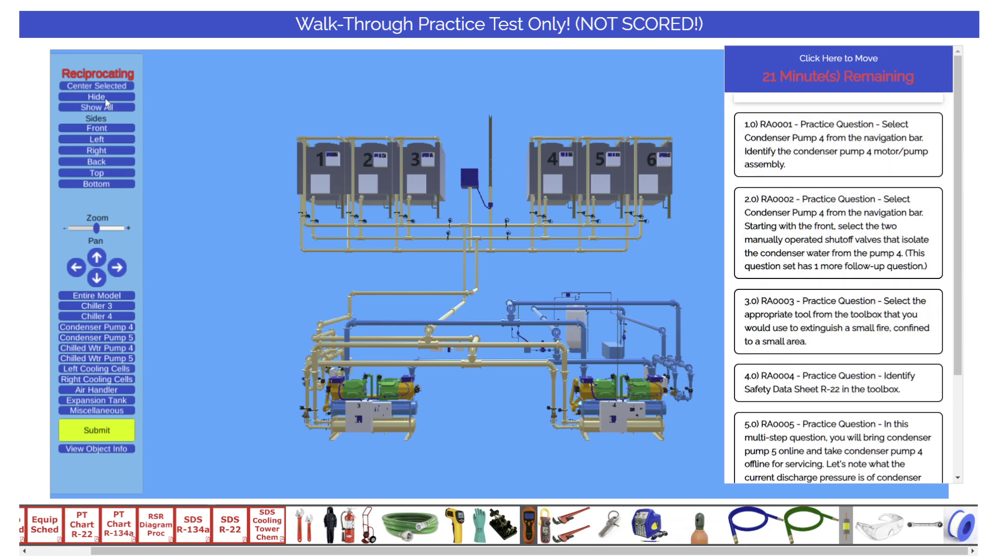
pyautogui.scroll(-3, 838, 415)
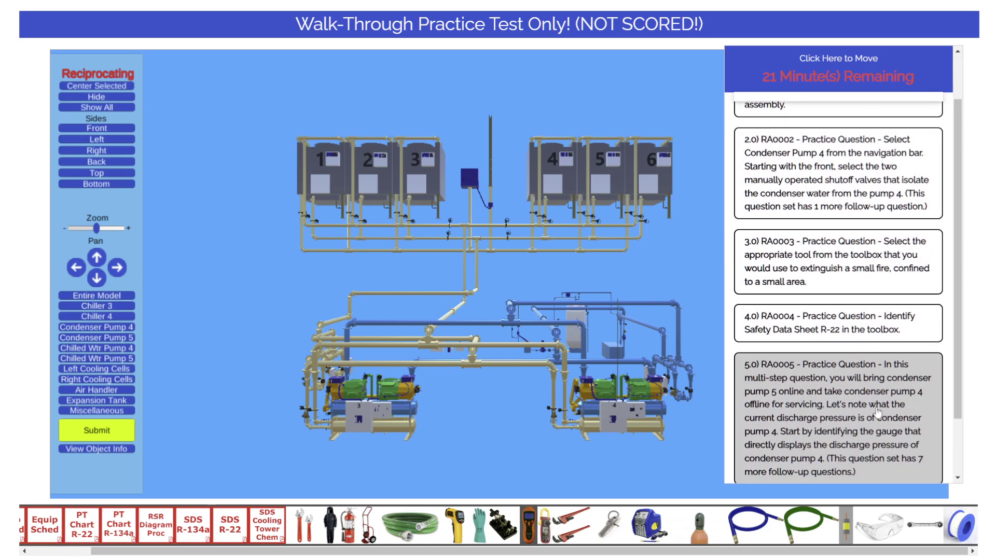
pyautogui.click(795, 439)
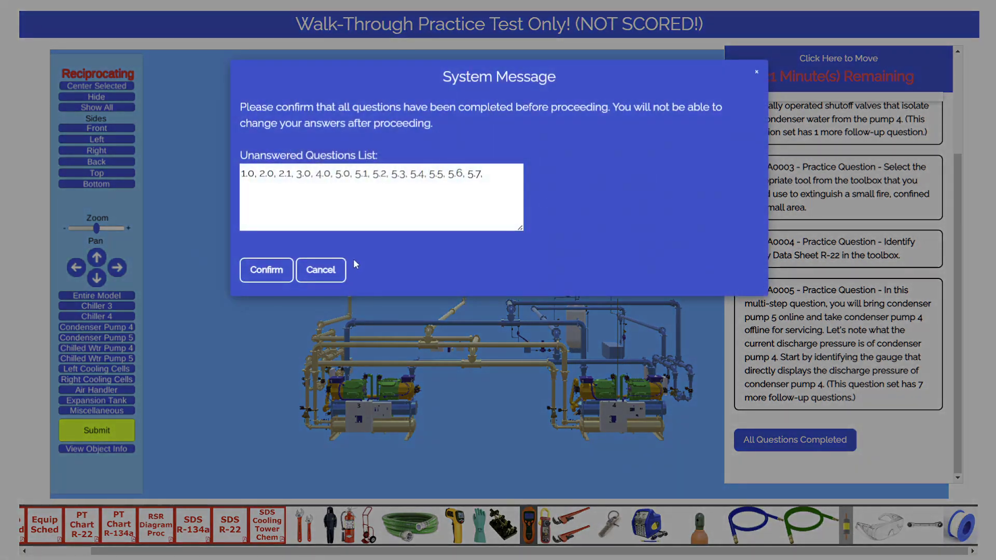
# - Confirm finishing the reciprocating portion to end the practice session
pyautogui.click(266, 269)
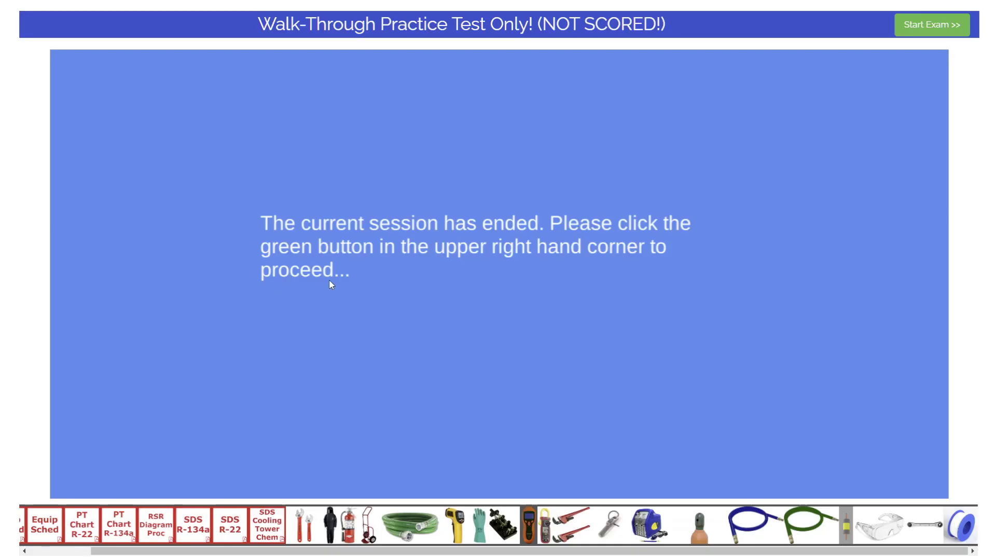